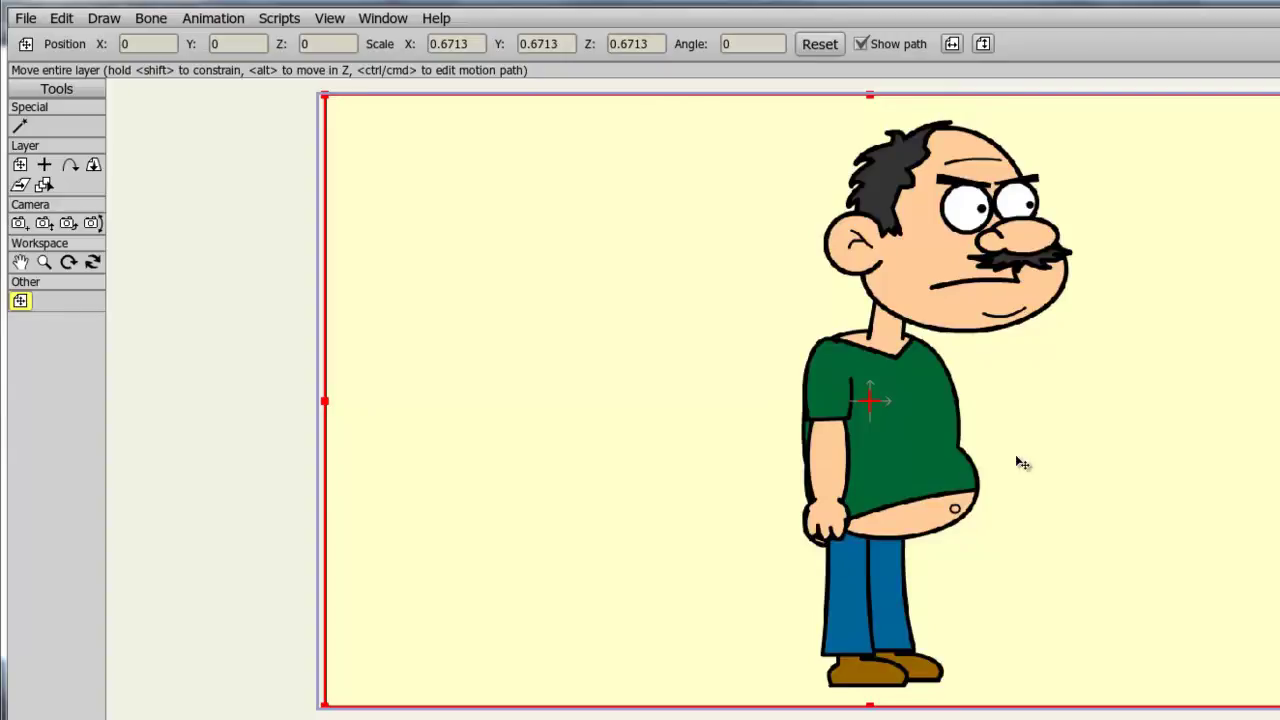
Step: Open Draw > Trace Image and lower the Black and white threshold until the character shows as outlines only
left_click(98, 24)
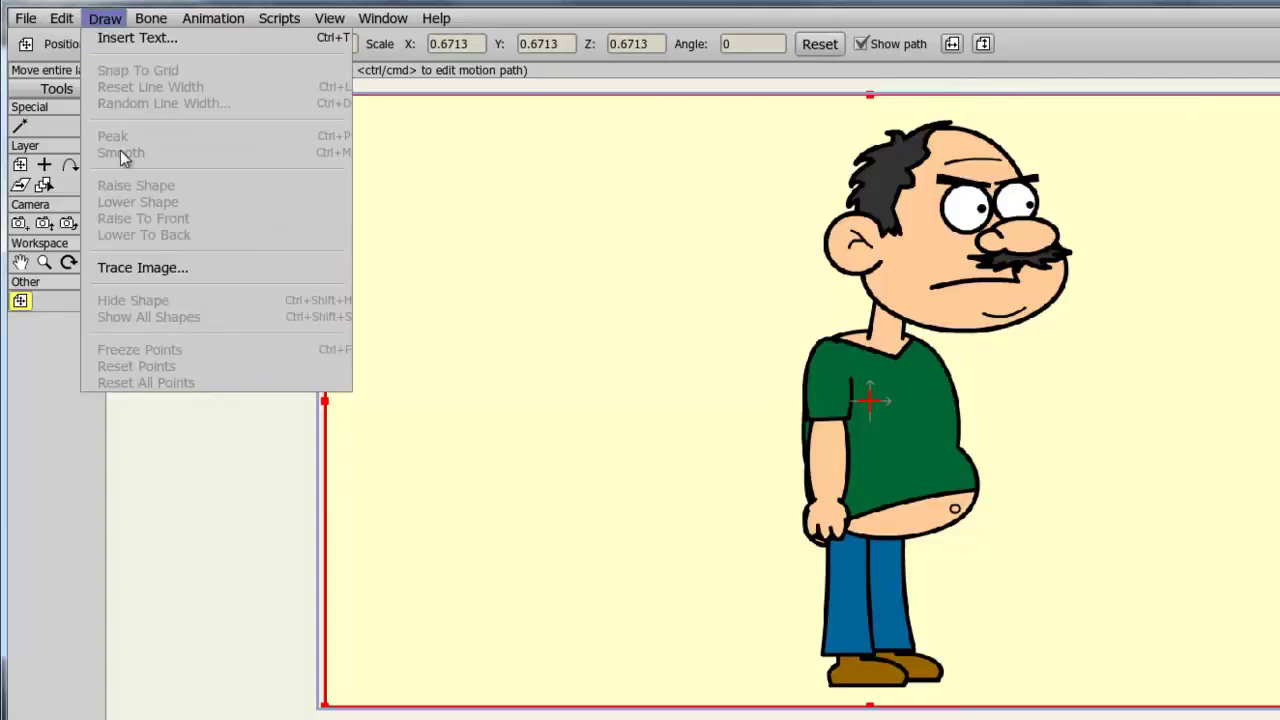
left_click(163, 272)
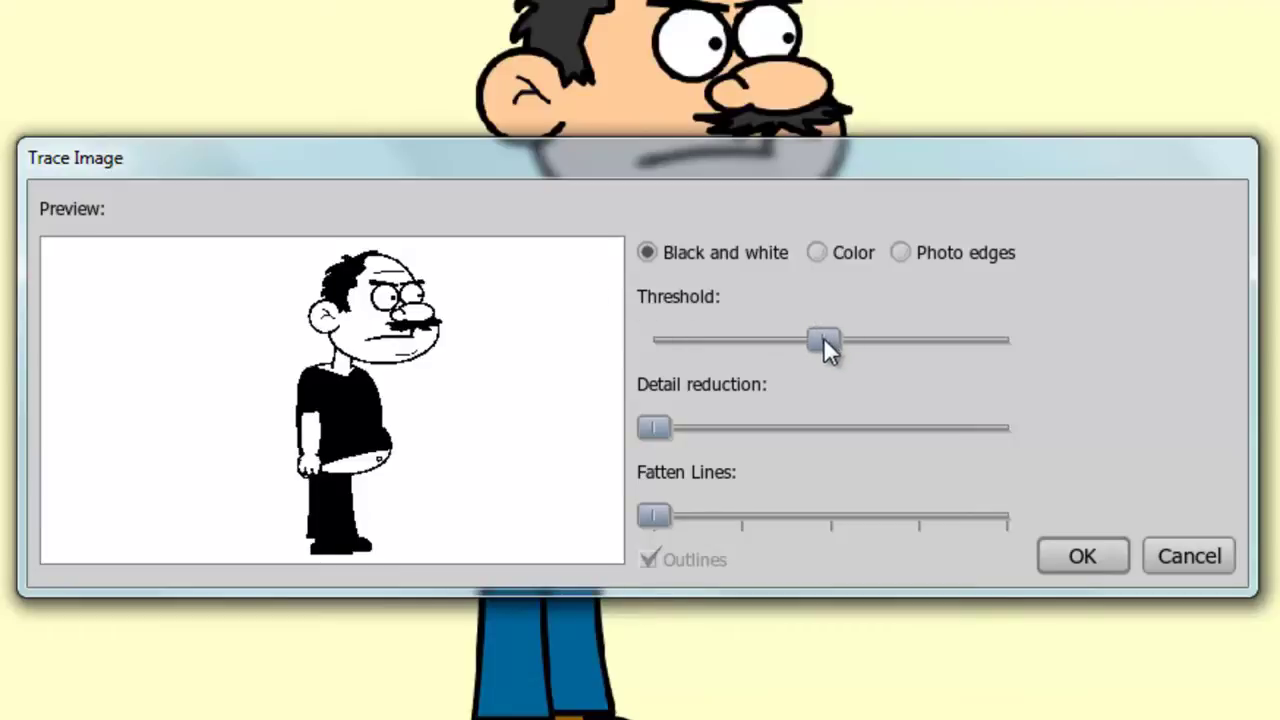
left_click_drag(824, 338, 652, 338)
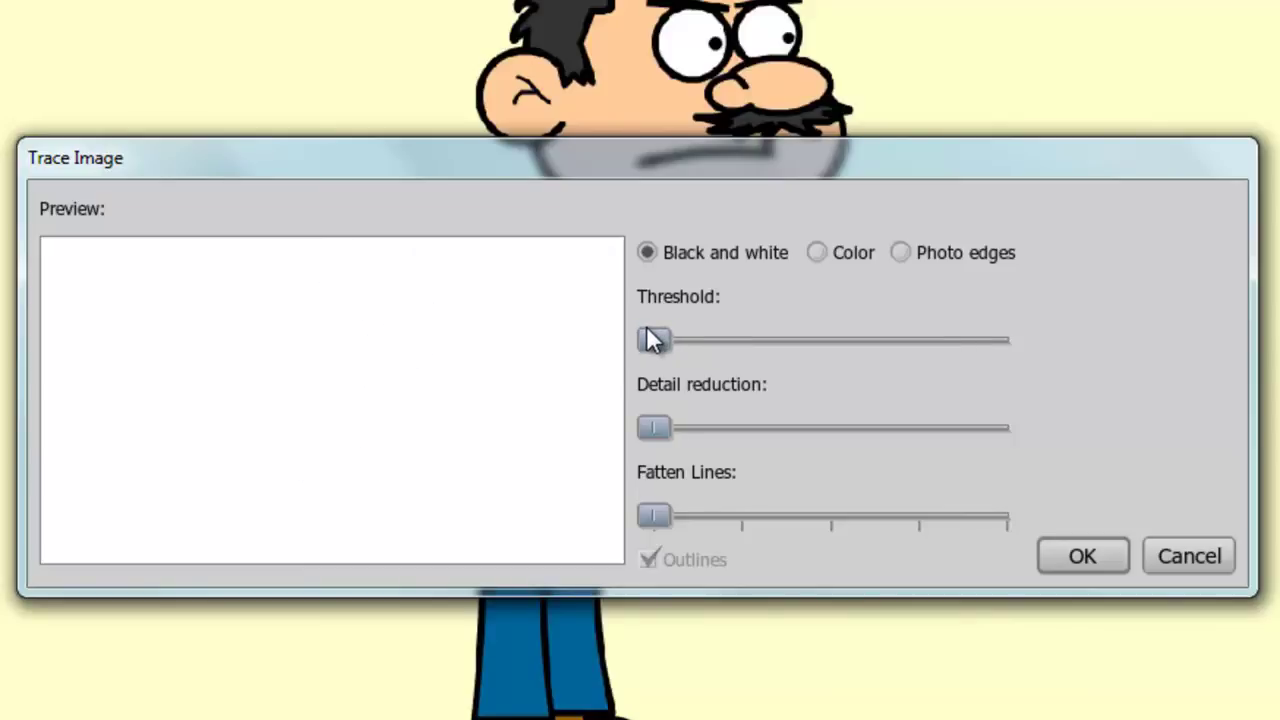
left_click_drag(650, 339, 1046, 345)
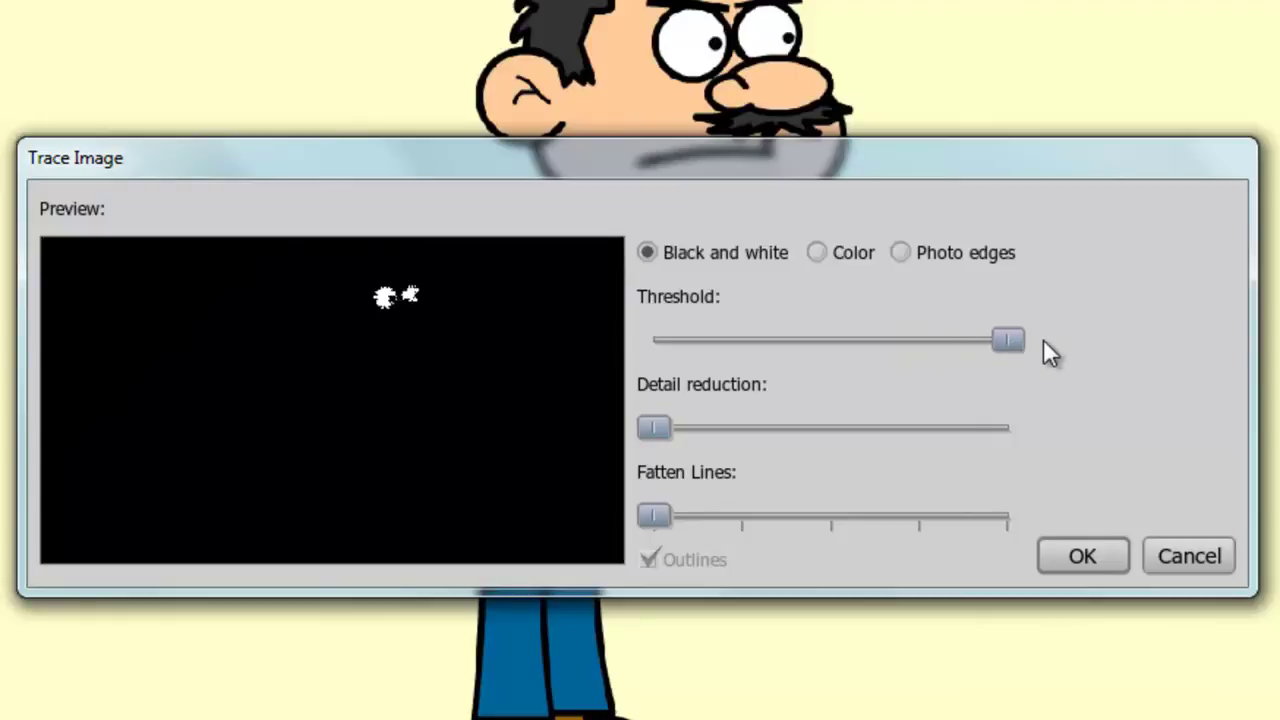
left_click_drag(1017, 338, 775, 350)
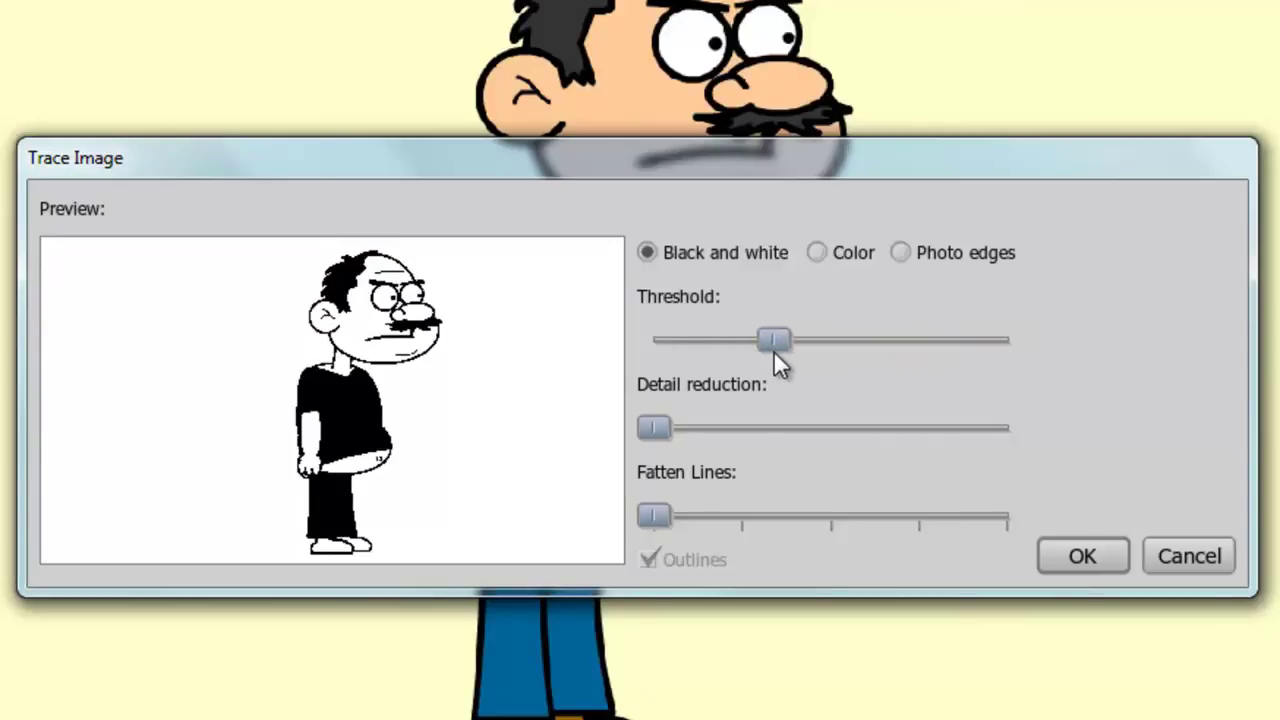
left_click_drag(760, 353, 716, 353)
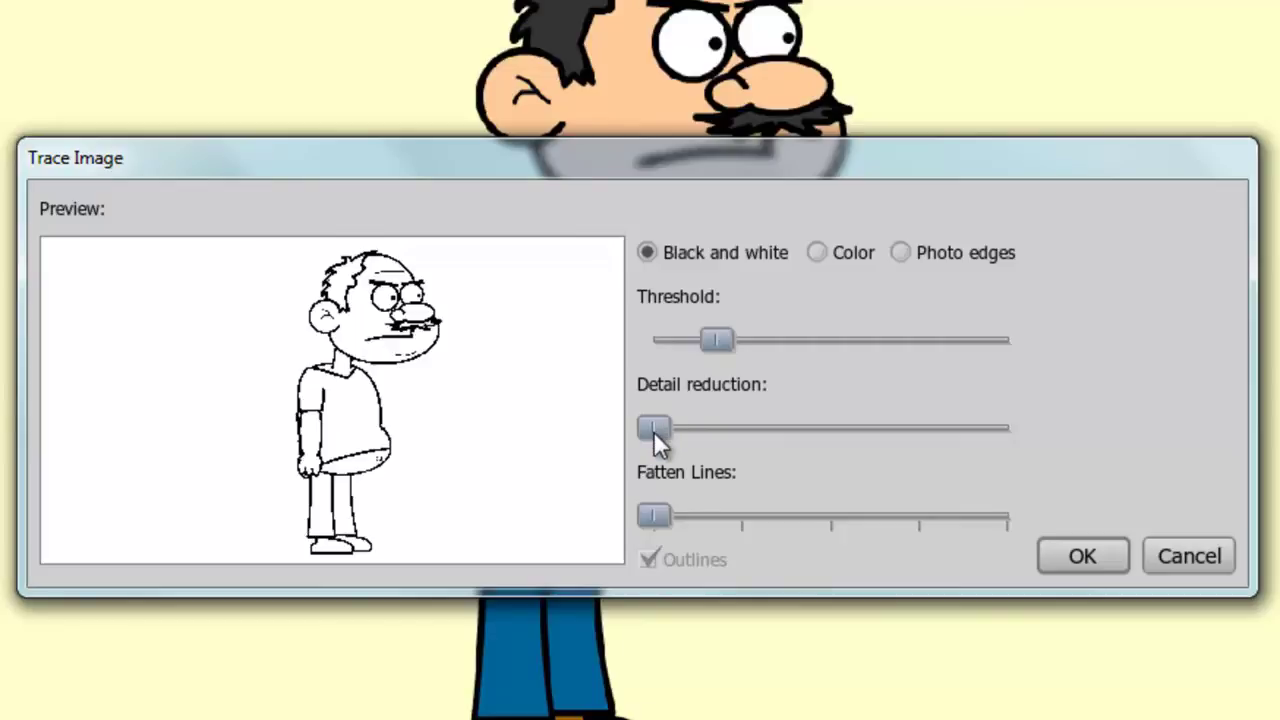
mouse_move(655, 430)
left_mouse_down()
mouse_move(912, 428)
mouse_move(662, 423)
left_mouse_up()
mouse_move(658, 520)
left_mouse_down()
mouse_move(1008, 514)
mouse_move(662, 522)
left_mouse_up()
Step: Set the trace to Color mode with 4 colours and minimum detail reduction, keeping Outlines on
left_click(817, 253)
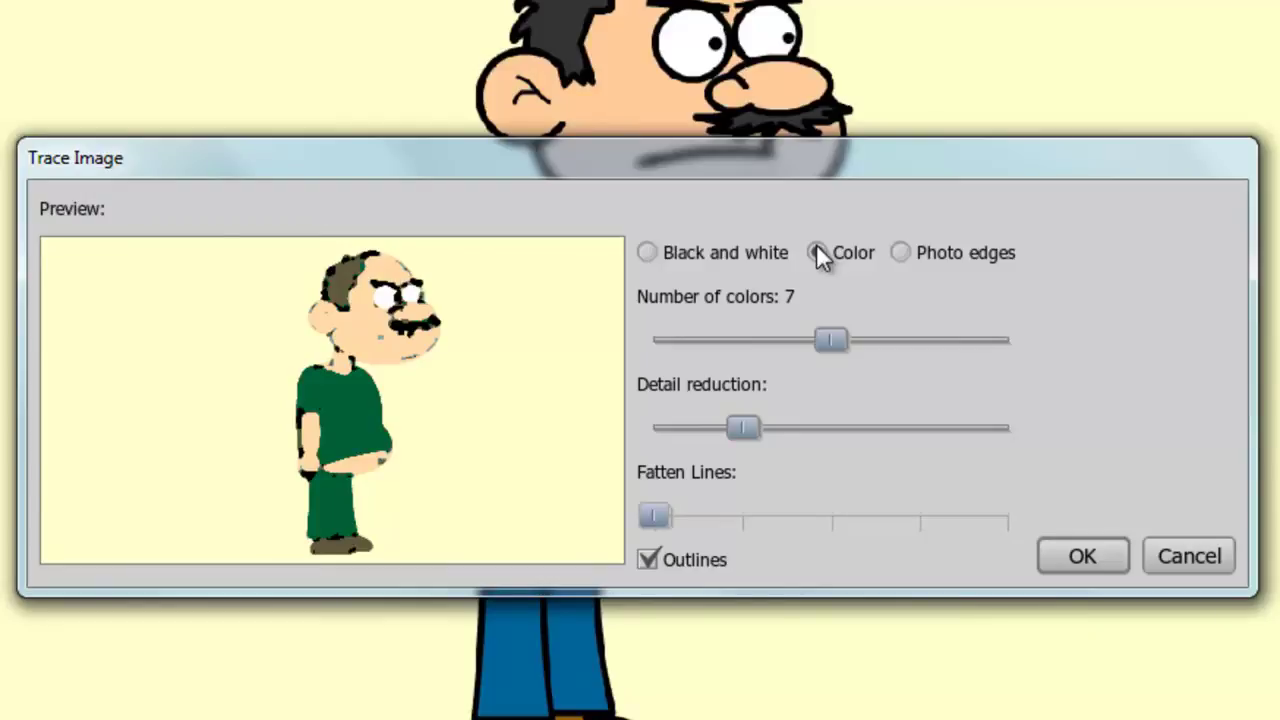
left_click_drag(828, 342, 650, 353)
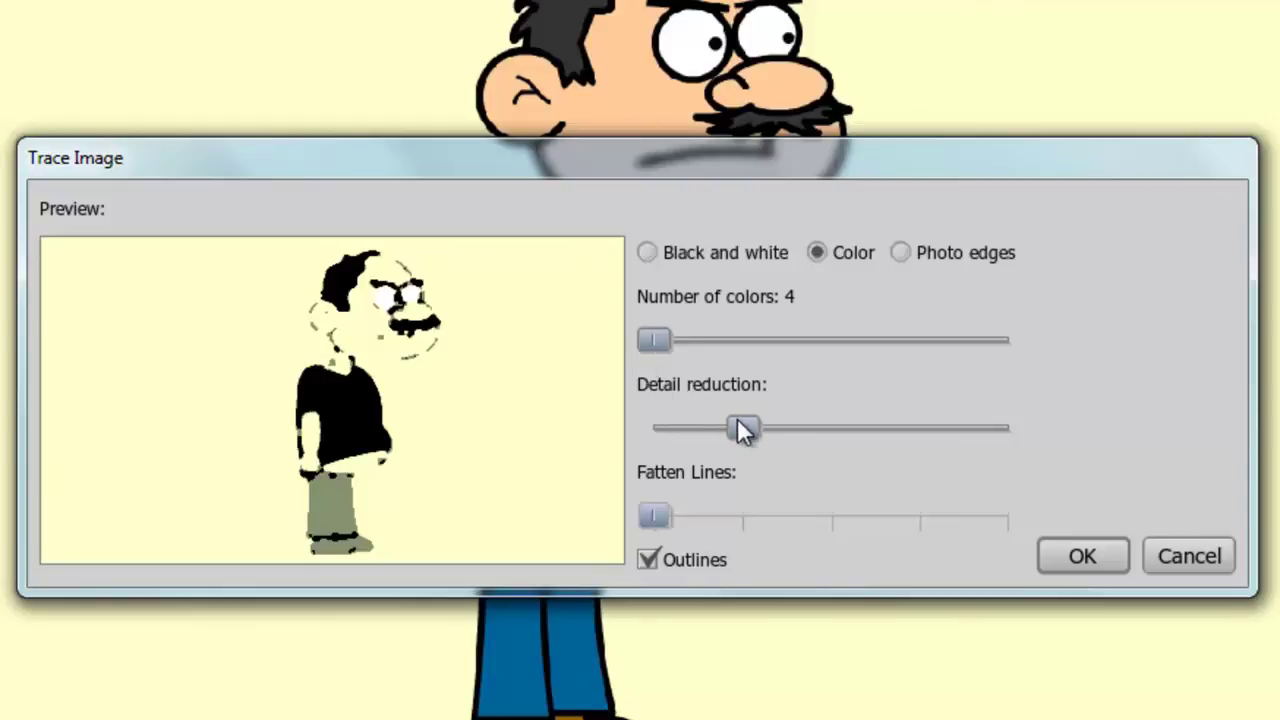
left_click_drag(743, 421, 661, 424)
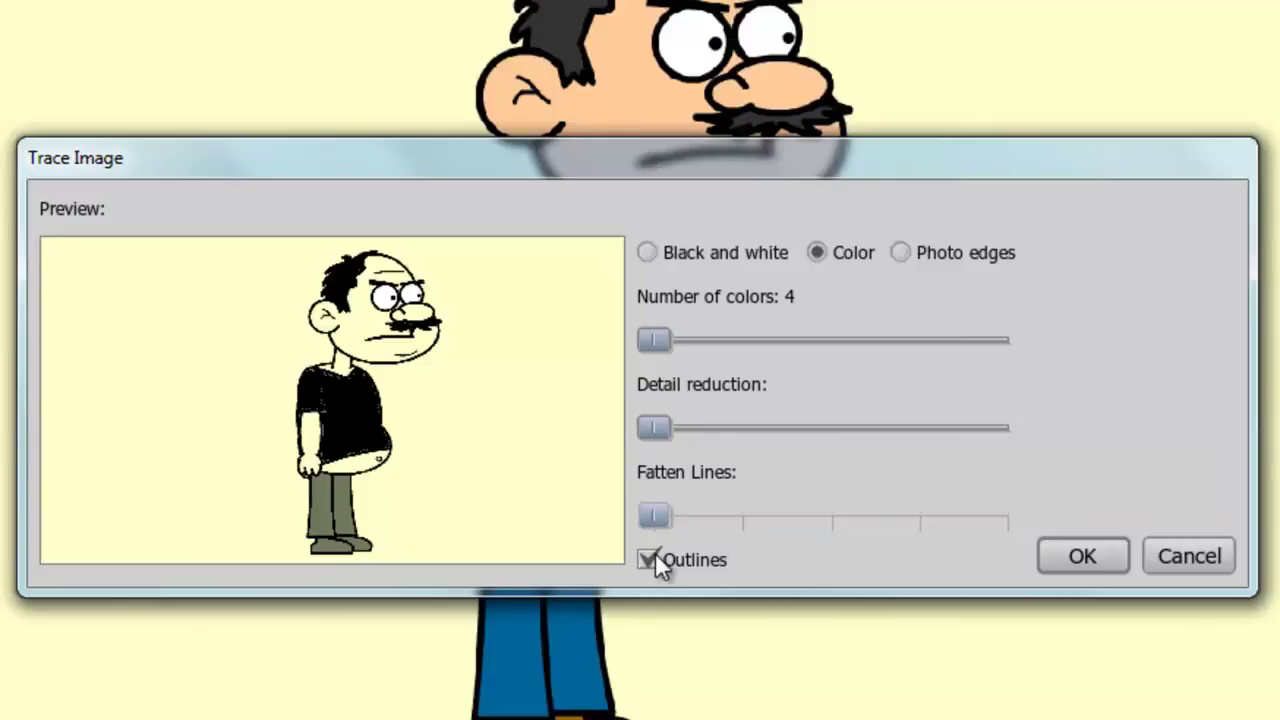
Step: Try Photo edges, then trace in Black and white with a lower threshold to outline the shoes
left_click(901, 253)
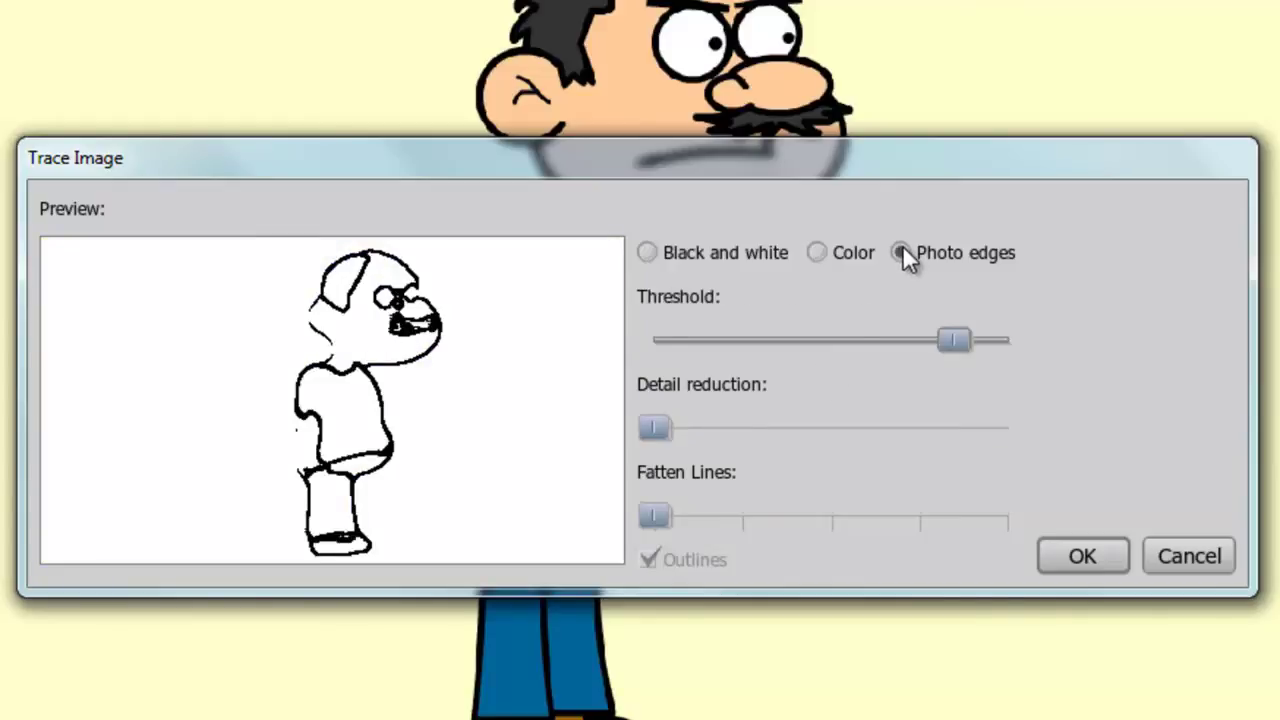
mouse_move(953, 333)
left_mouse_down()
mouse_move(642, 361)
mouse_move(1014, 343)
mouse_move(1003, 345)
left_mouse_up()
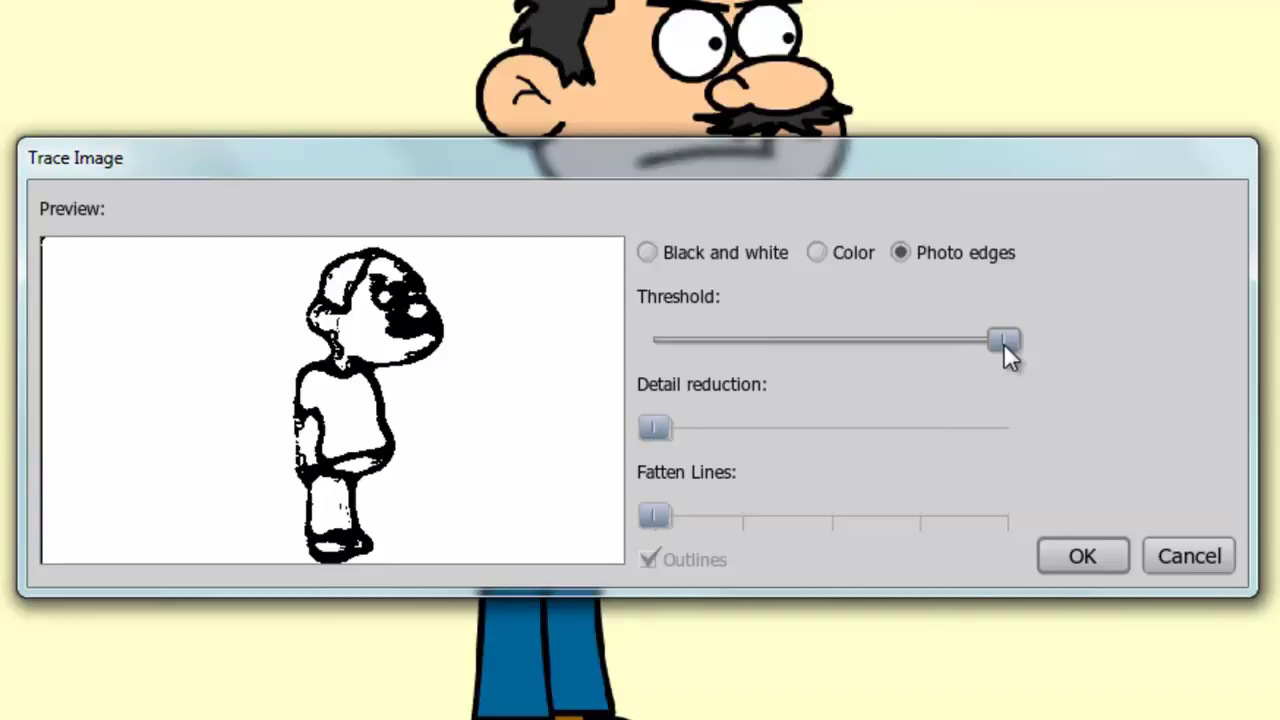
left_click(722, 256)
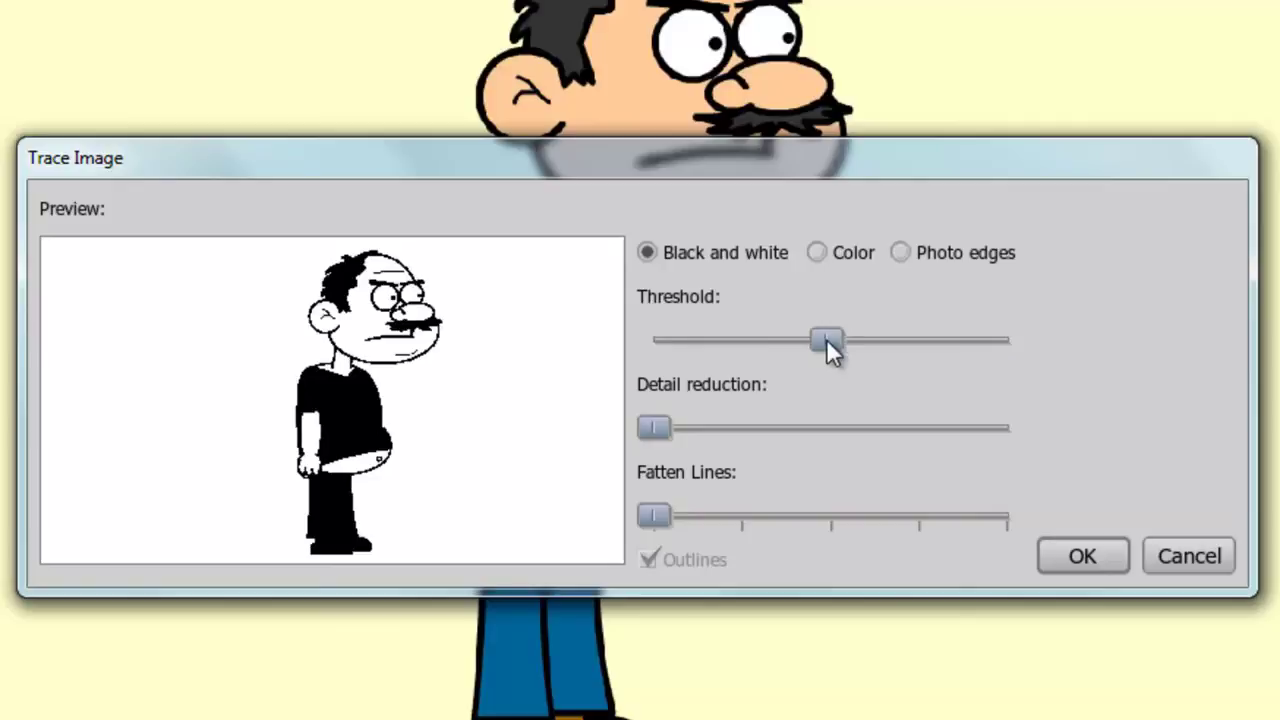
left_click_drag(807, 340, 722, 342)
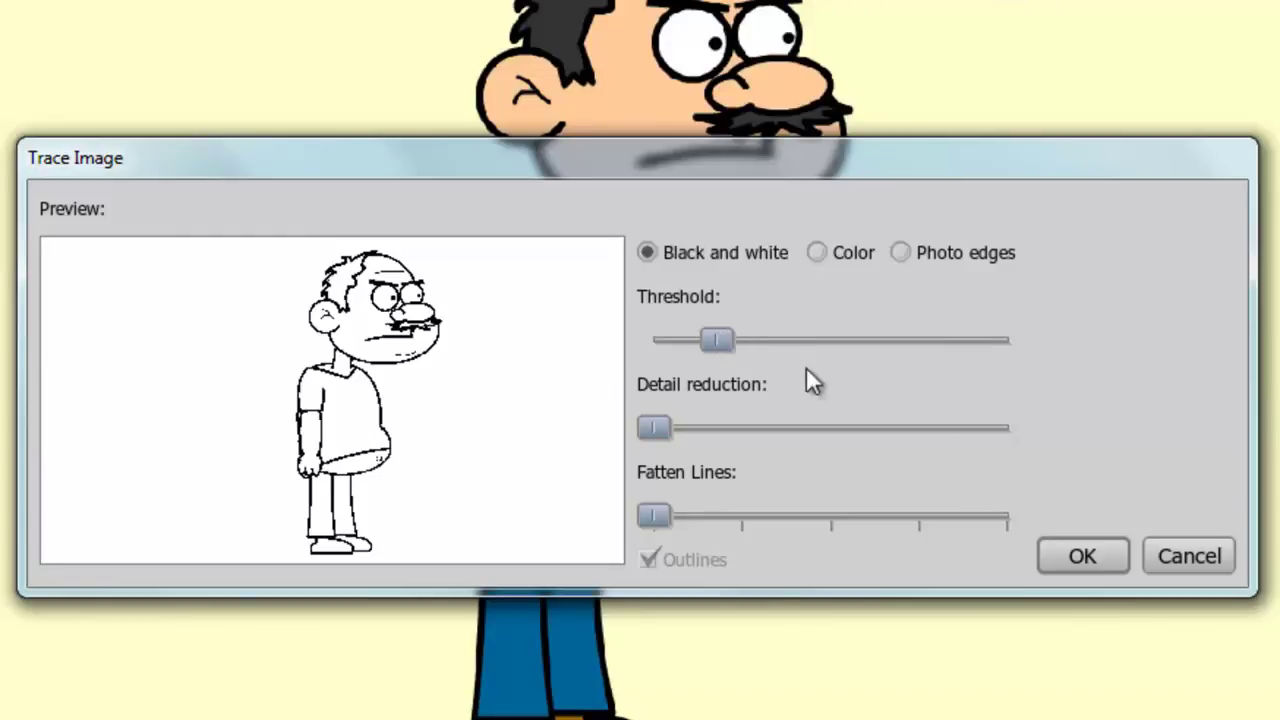
left_click(1068, 550)
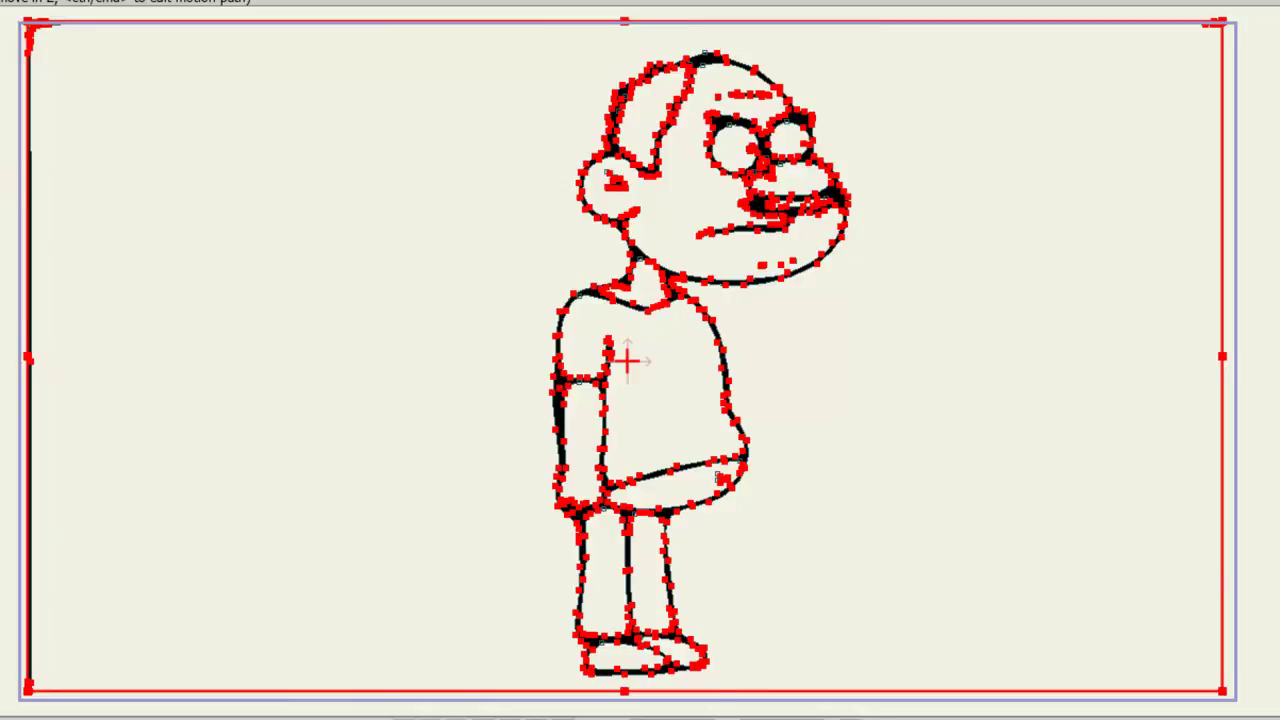
Step: Delete the stray traced points along the left edge and at the top-right corner with Select Points
key("g")
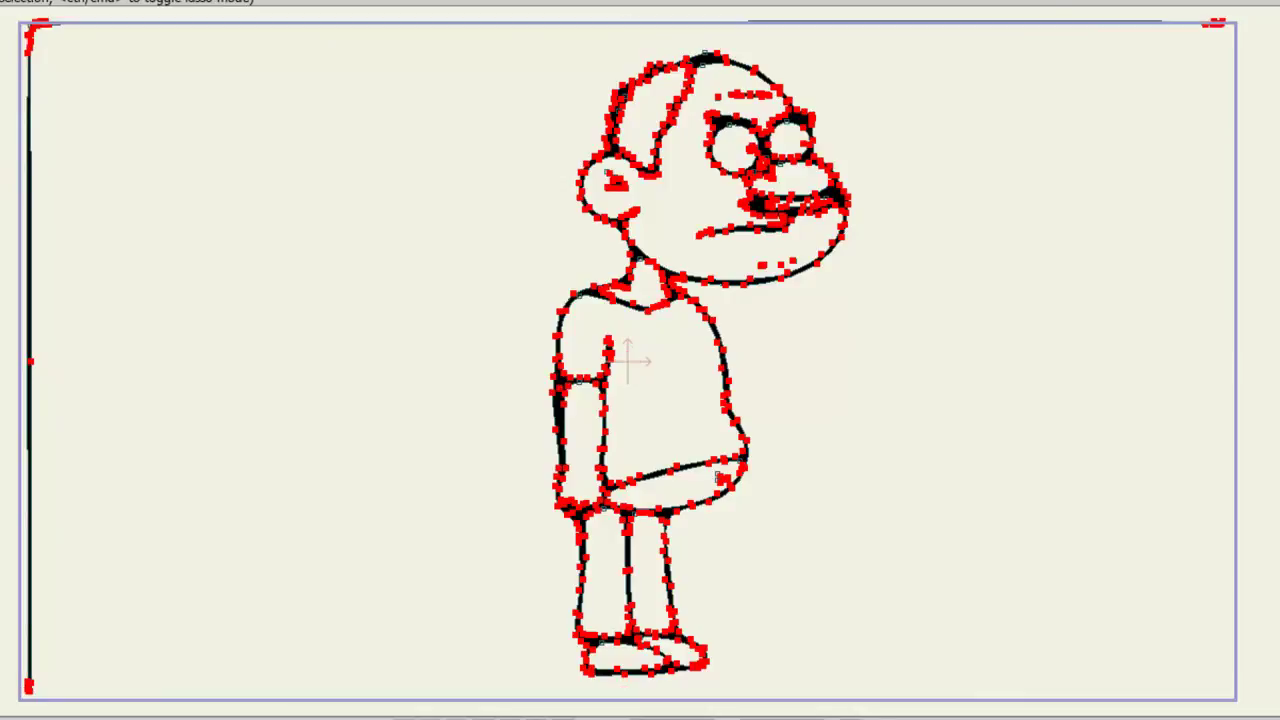
left_click_drag(22, 14, 176, 712)
key("Delete")
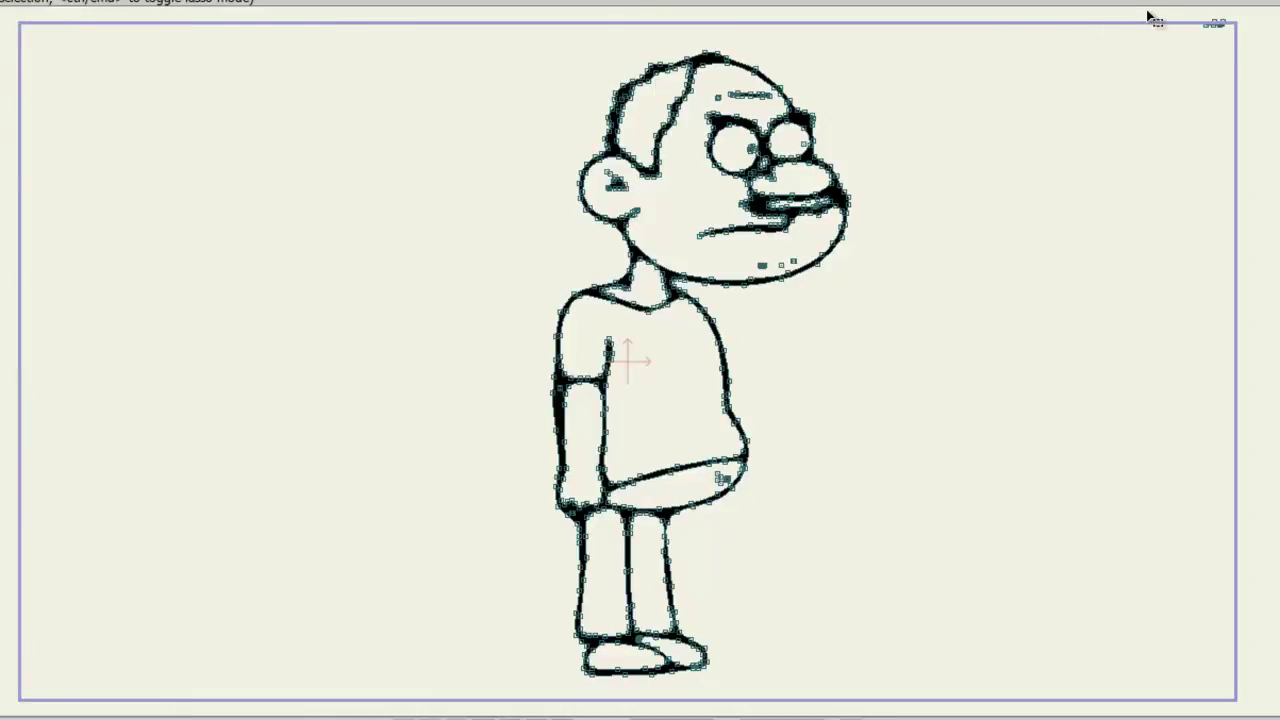
left_click_drag(1148, 12, 1251, 50)
key("Delete")
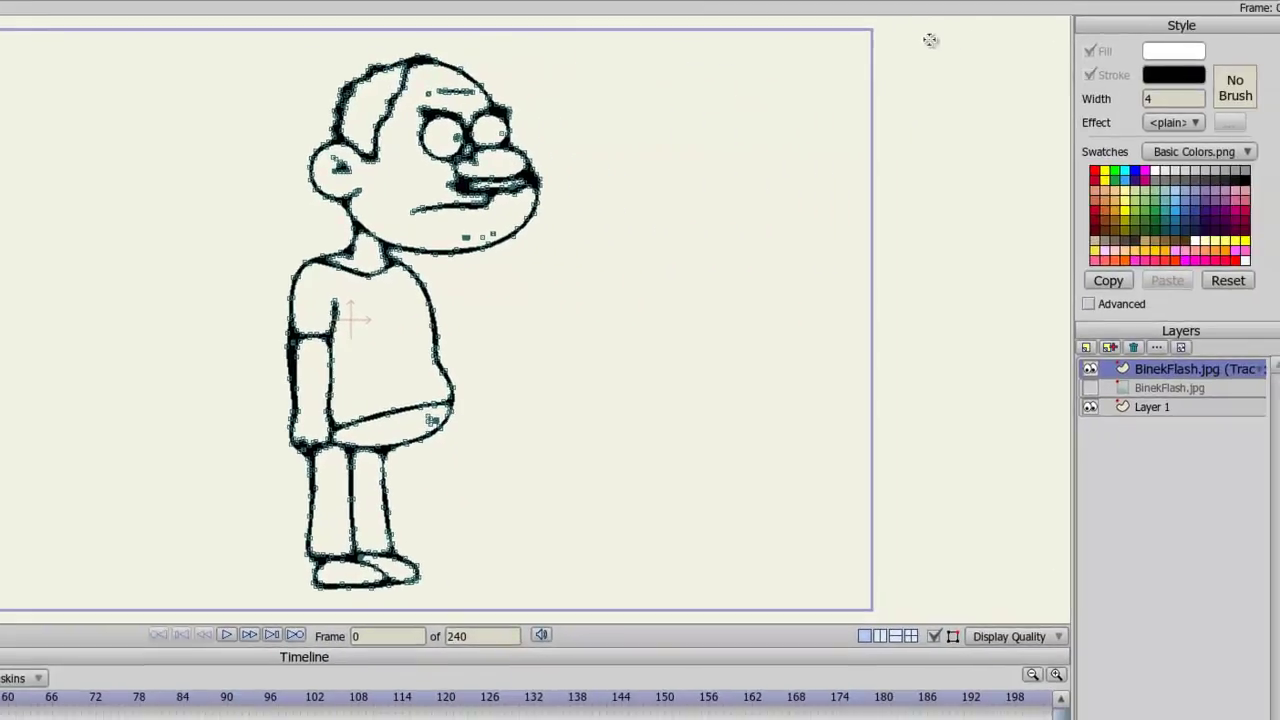
Step: Set the fill colour to dark blue 0B1E95 and paint both trouser legs
left_click(1177, 62)
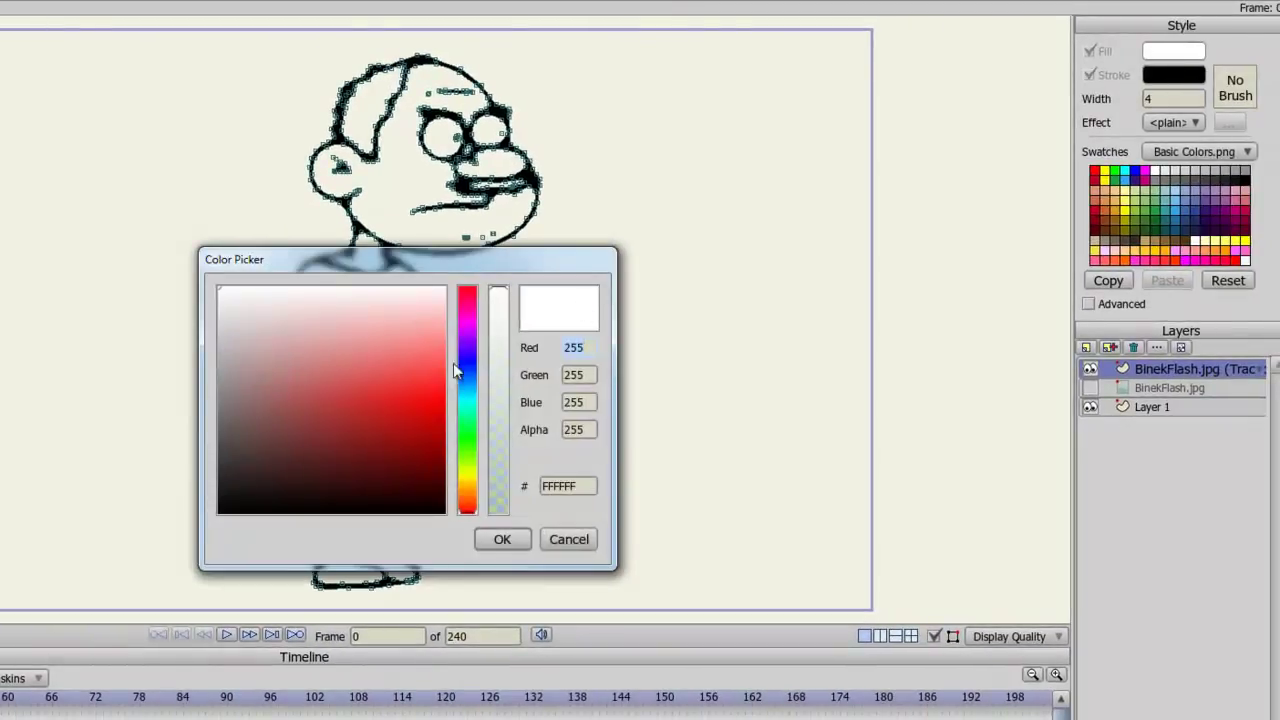
left_click(466, 366)
left_click(414, 436)
left_click(414, 442)
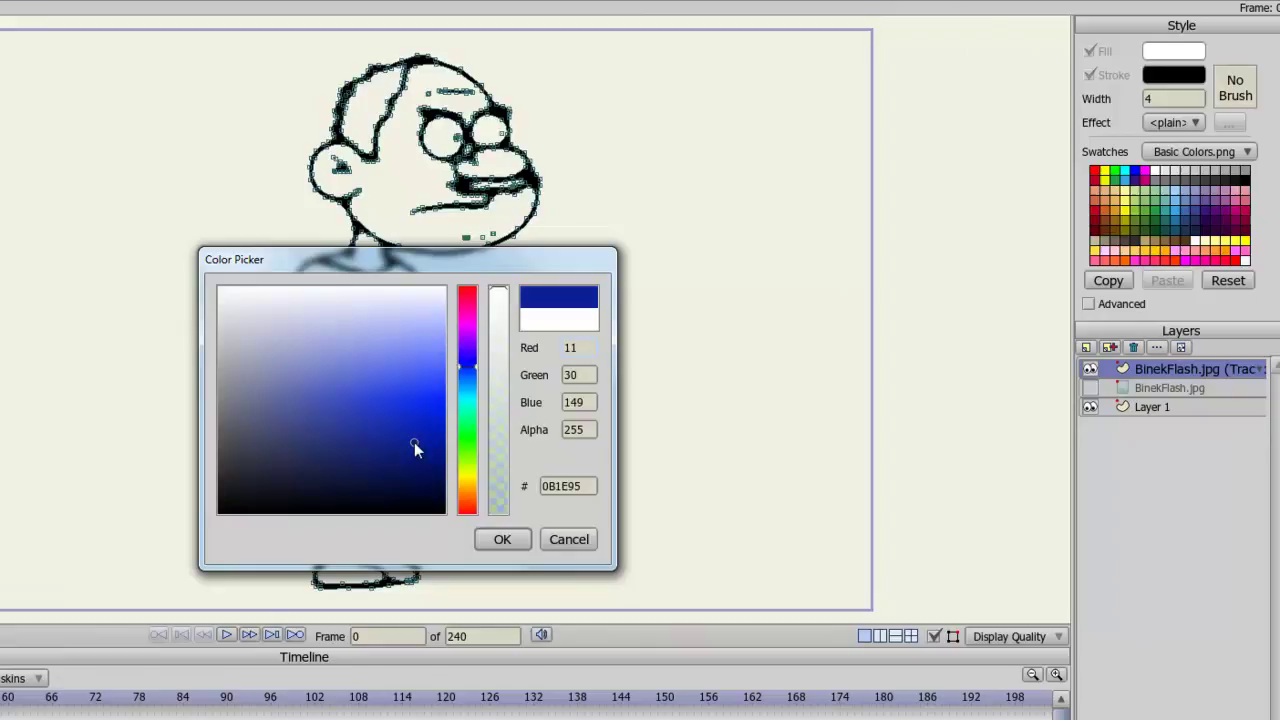
left_click(500, 540)
left_click(373, 510)
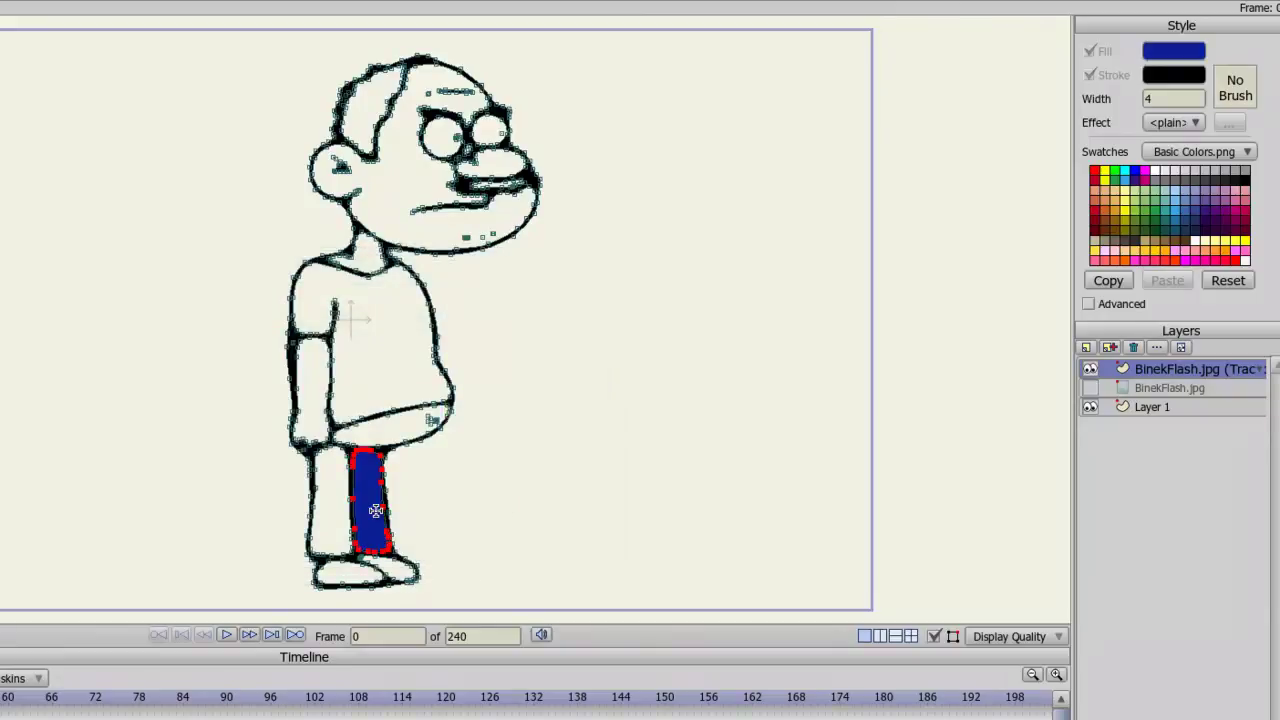
left_click(334, 507)
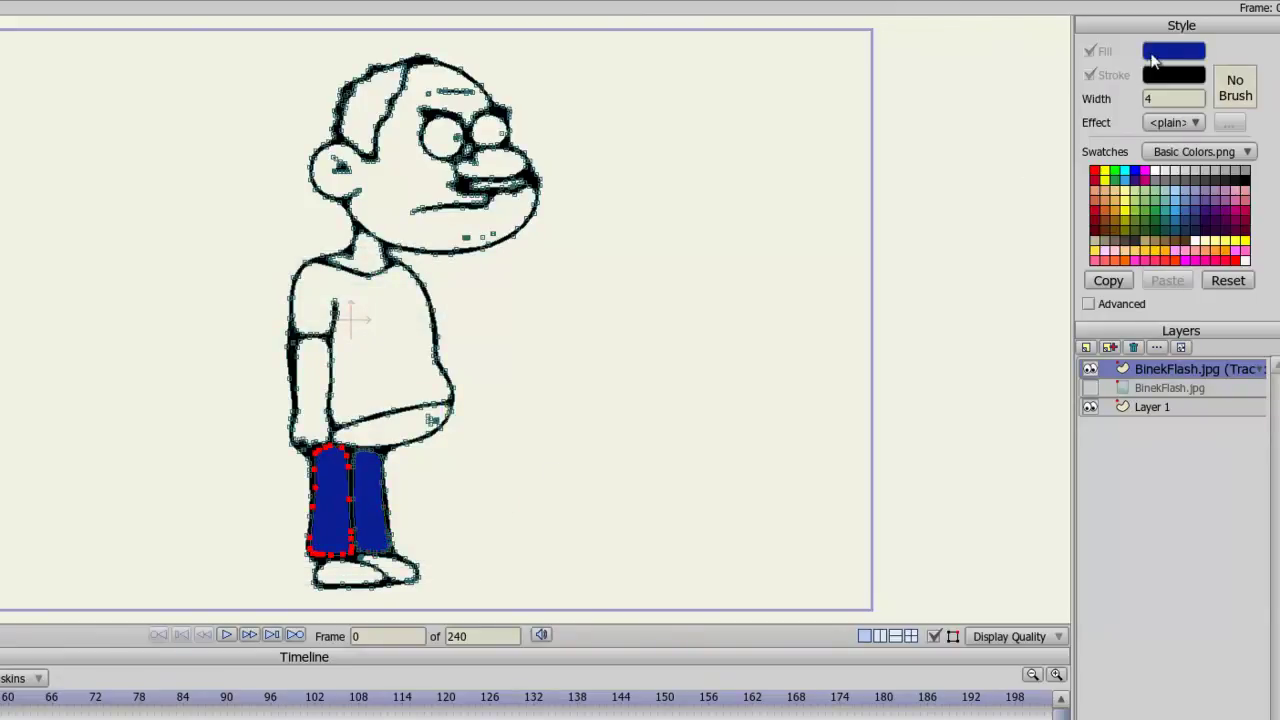
Step: Change the fill colour to green and paint the shirt
left_click(1160, 62)
left_click(467, 442)
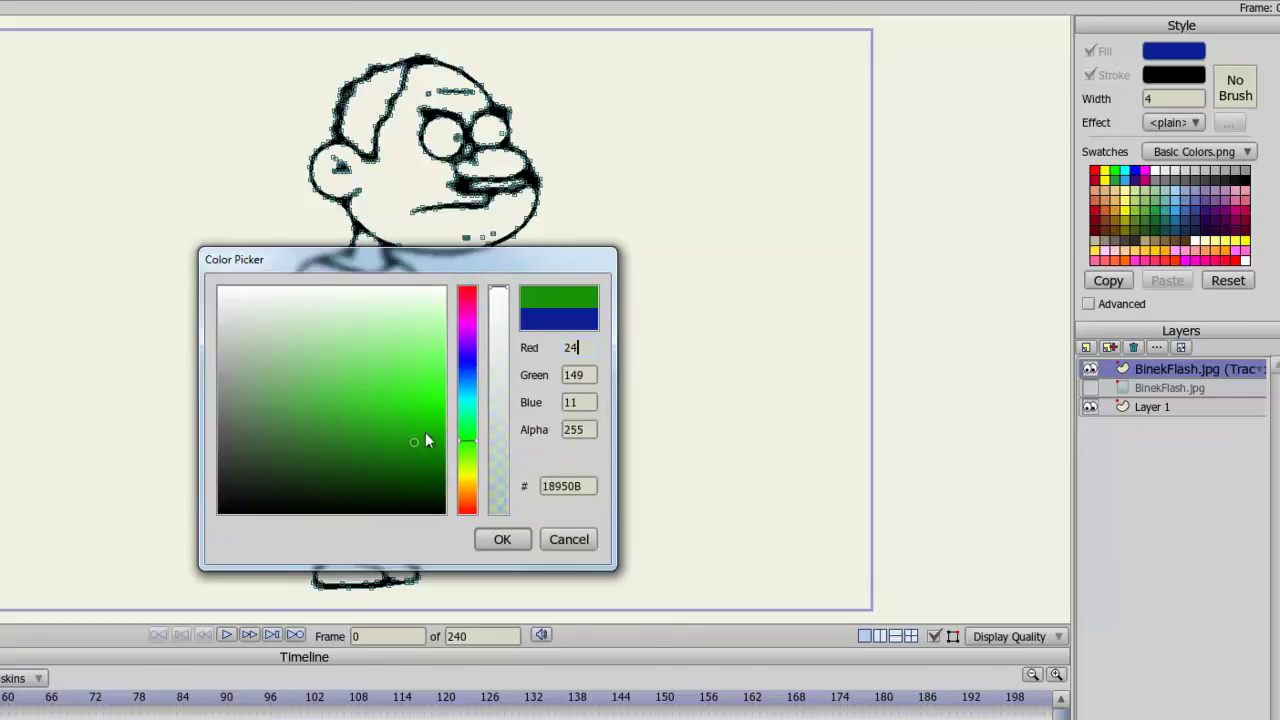
left_click(415, 455)
left_click(500, 540)
left_click(403, 285)
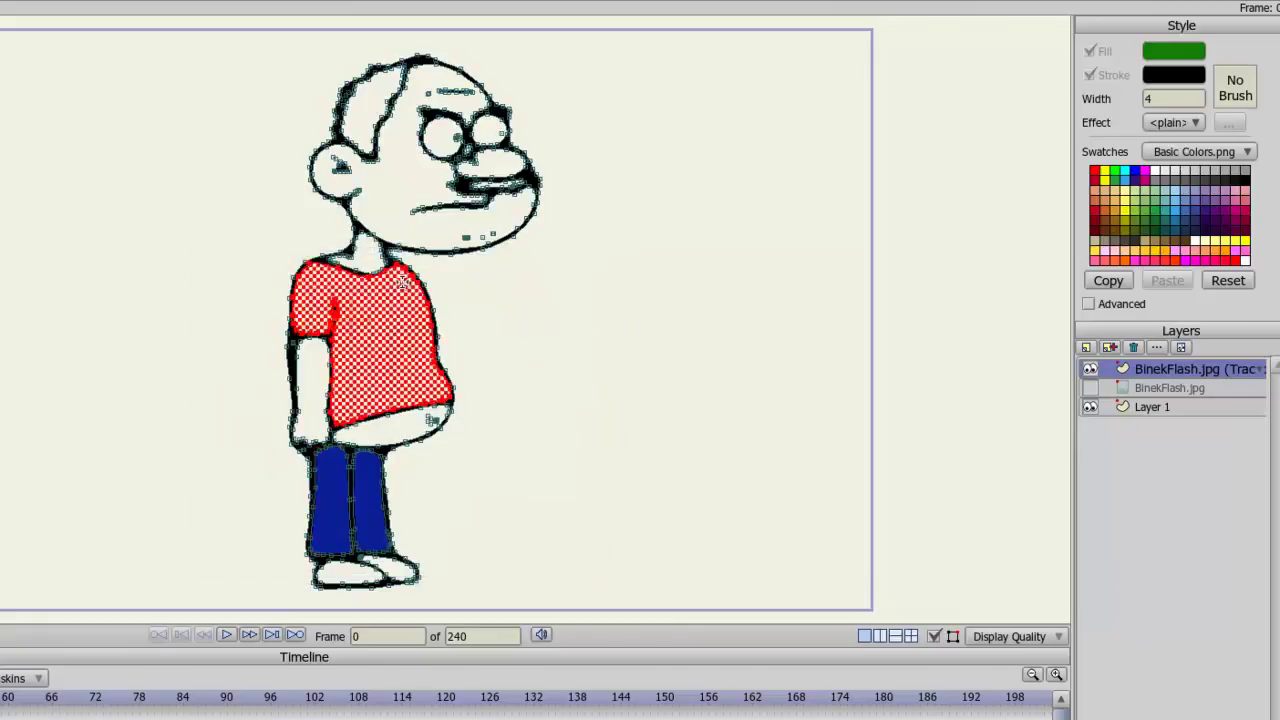